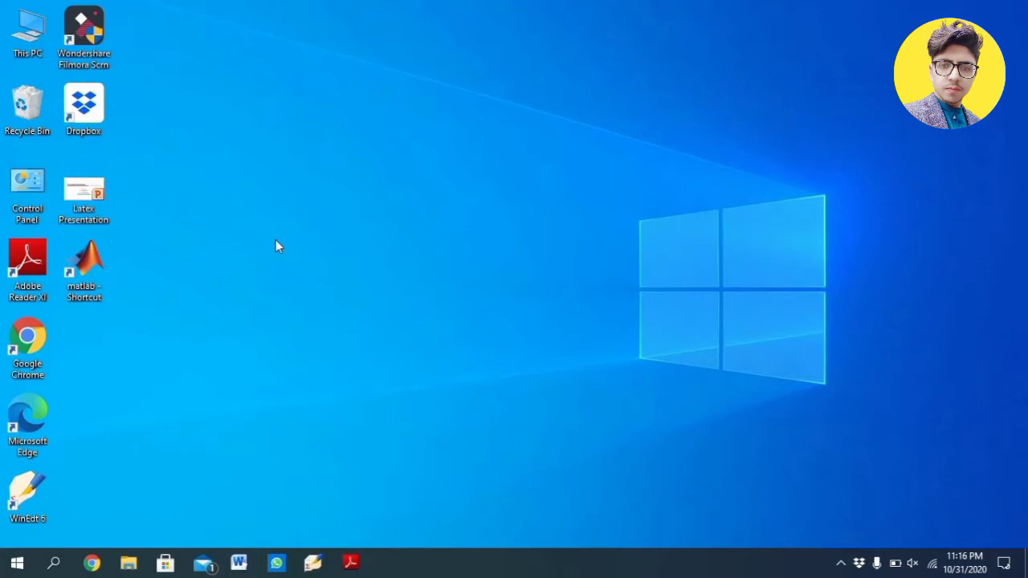
- Open Google Chrome and search Google for rufus
double_click(33, 336)
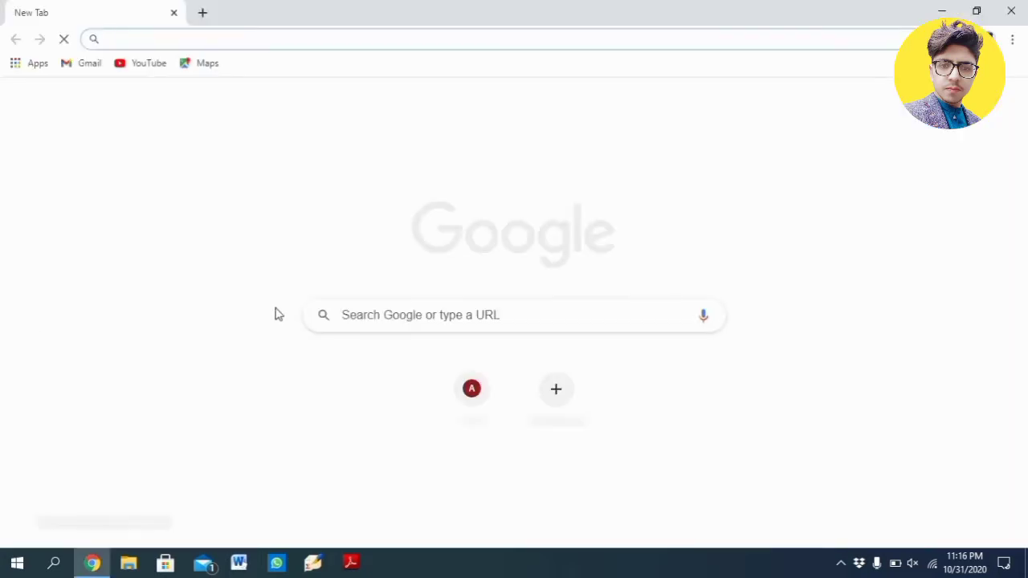
left_click(375, 319)
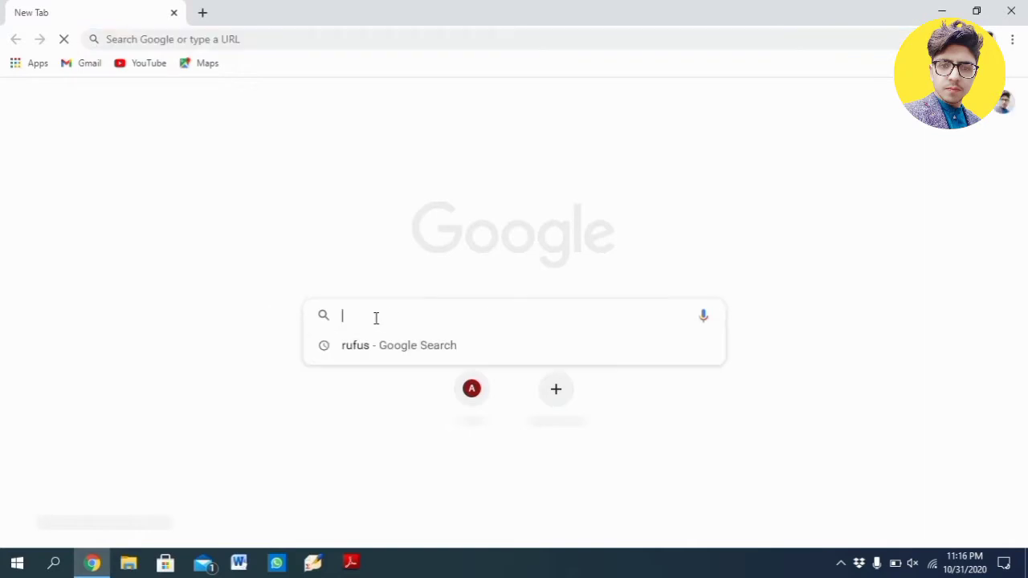
type("ru")
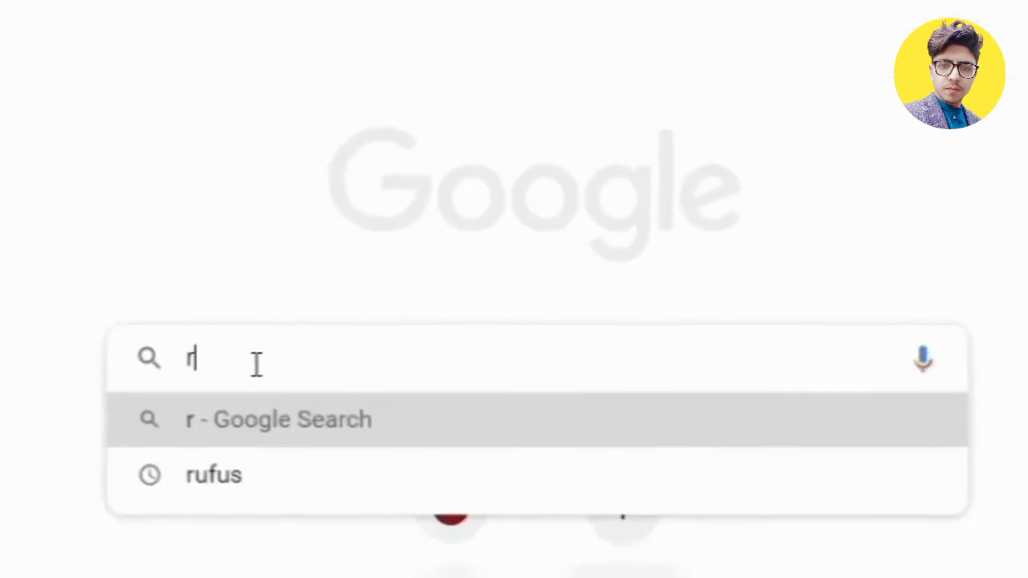
type("fus")
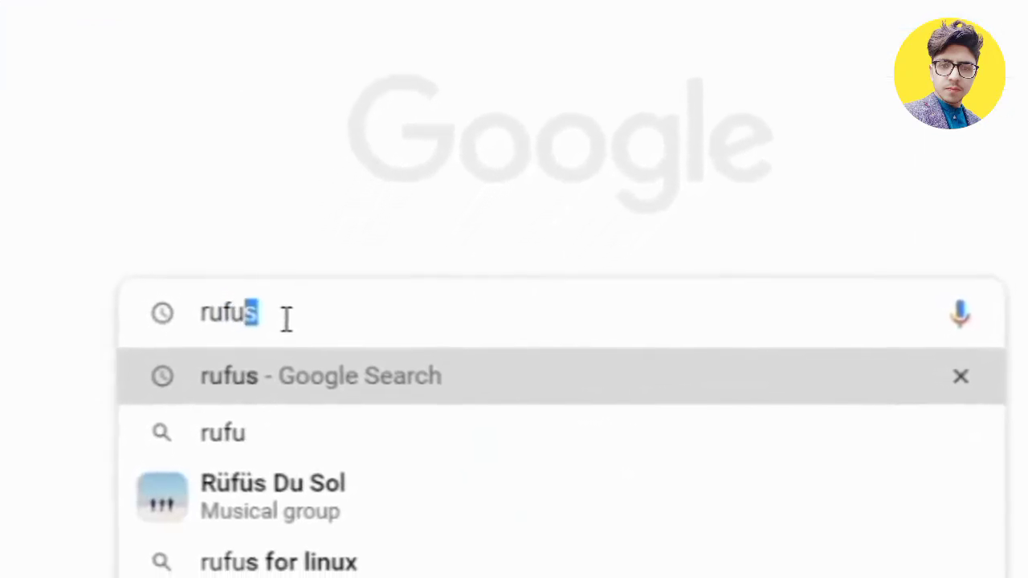
key("Return")
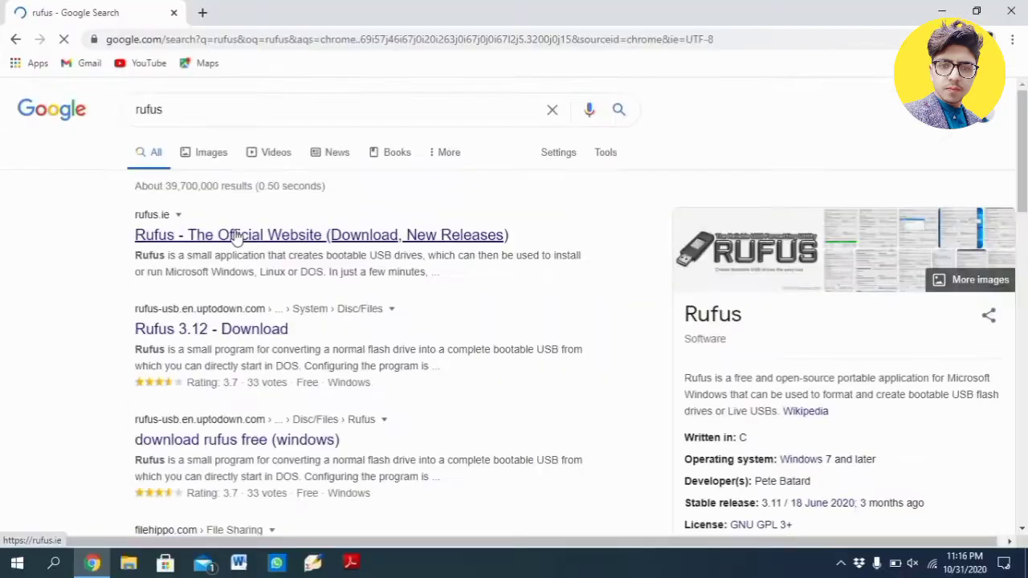
- Download Rufus 3.12 from the official Rufus website and open the downloaded rufus-3.12.exe
left_click(338, 314)
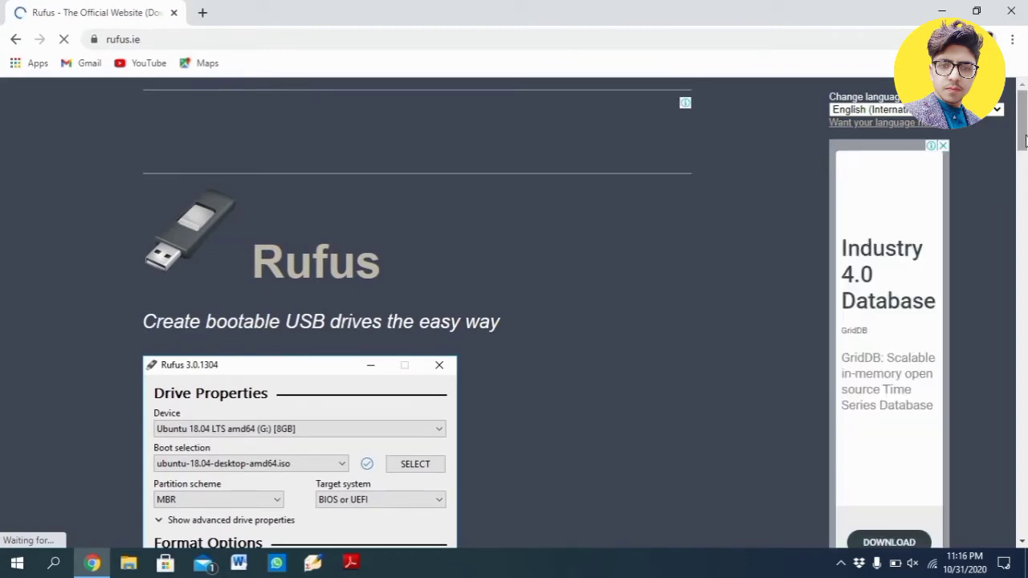
scroll(514, 314, "down", 5)
scroll(514, 313, "down", 15)
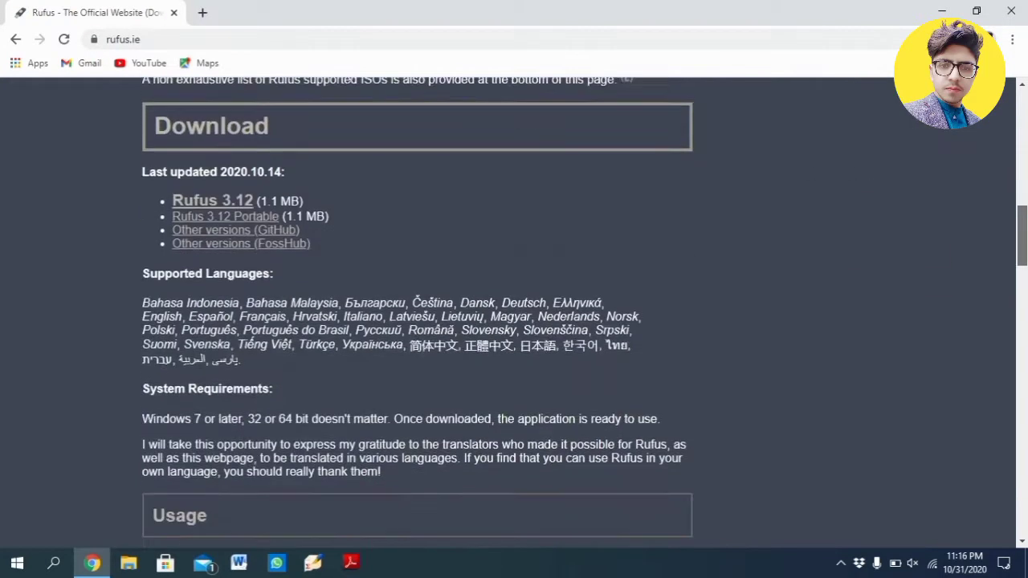
scroll(514, 314, "up", 10)
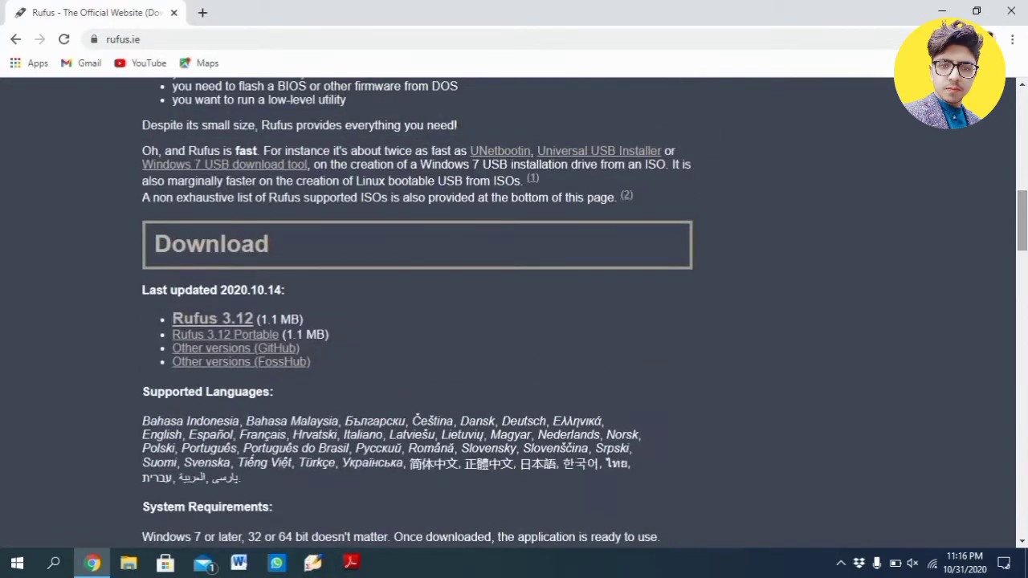
left_click(210, 323)
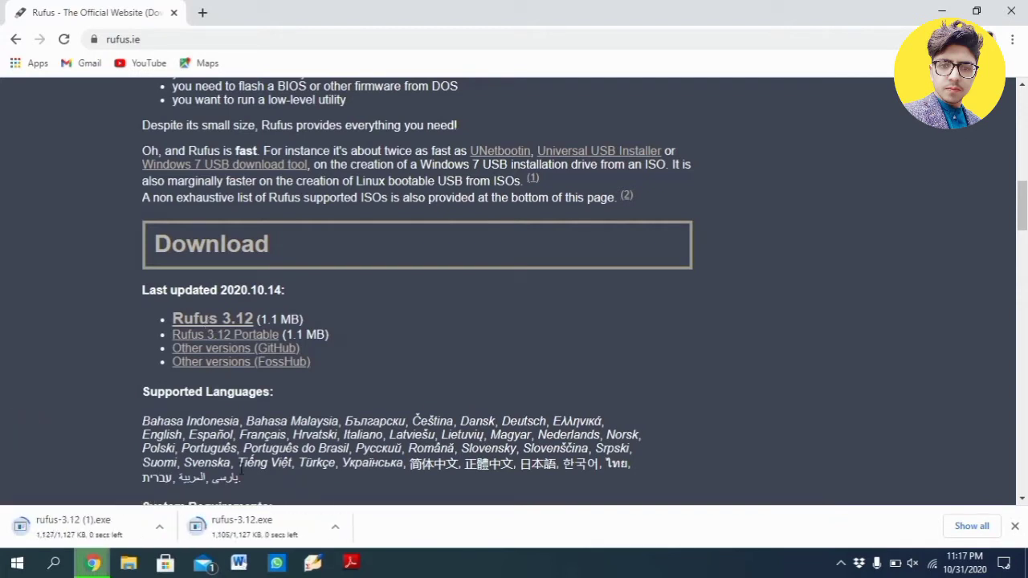
left_click(335, 527)
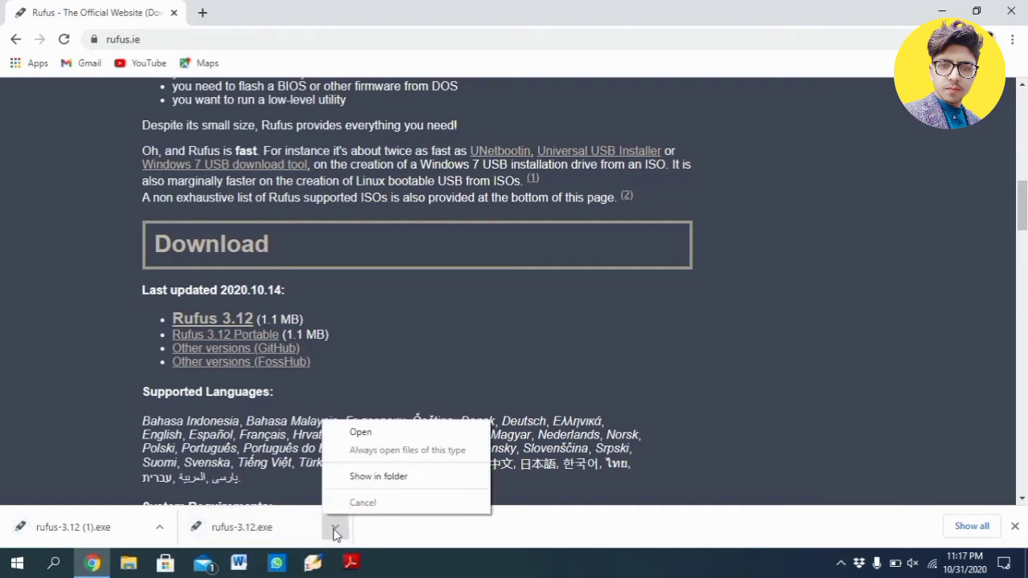
left_click(391, 436)
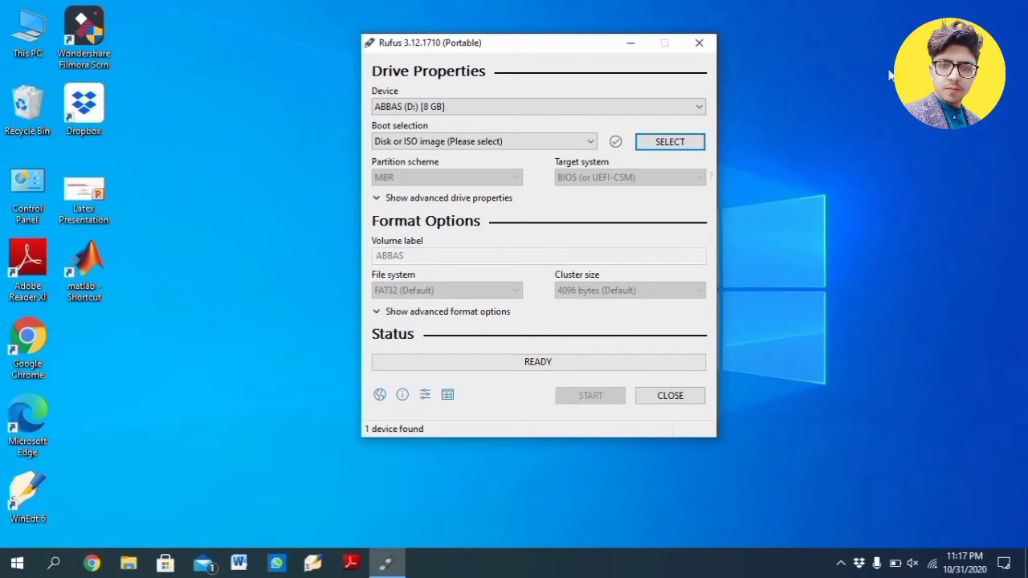
- Select the Windows 10 ISO image on the My Library (E:) drive as the boot selection
left_click(679, 143)
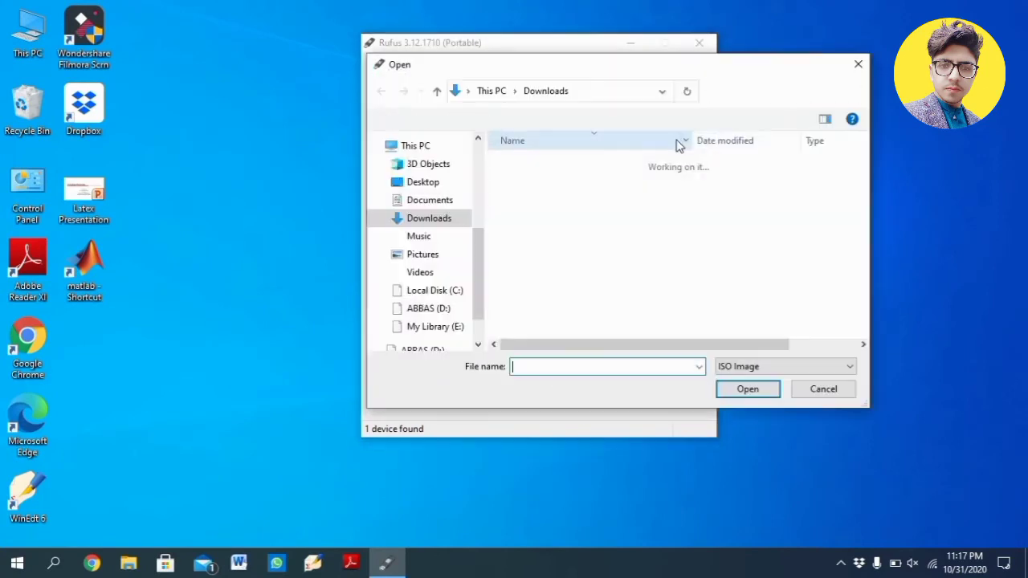
left_click(459, 328)
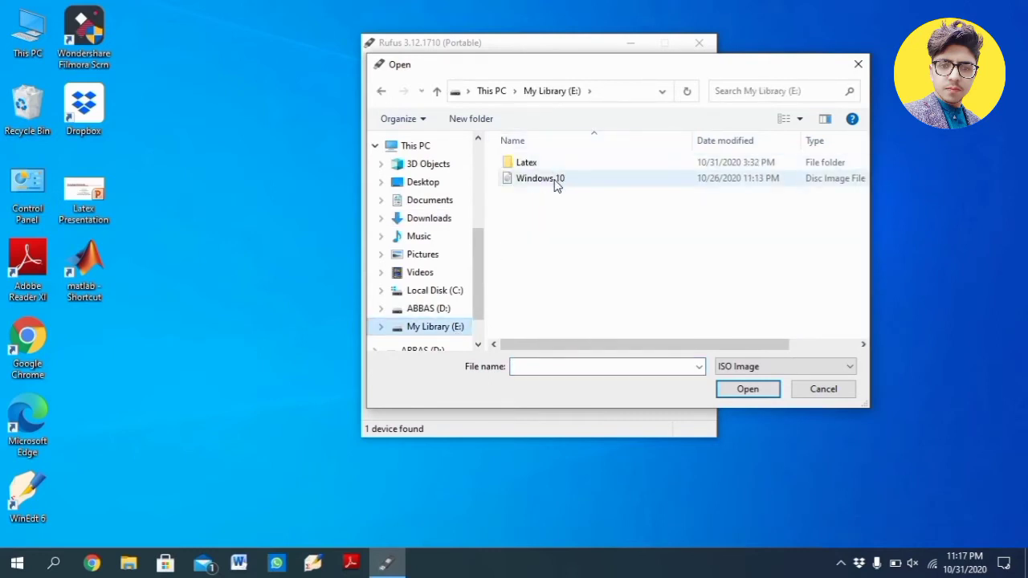
left_click(556, 184)
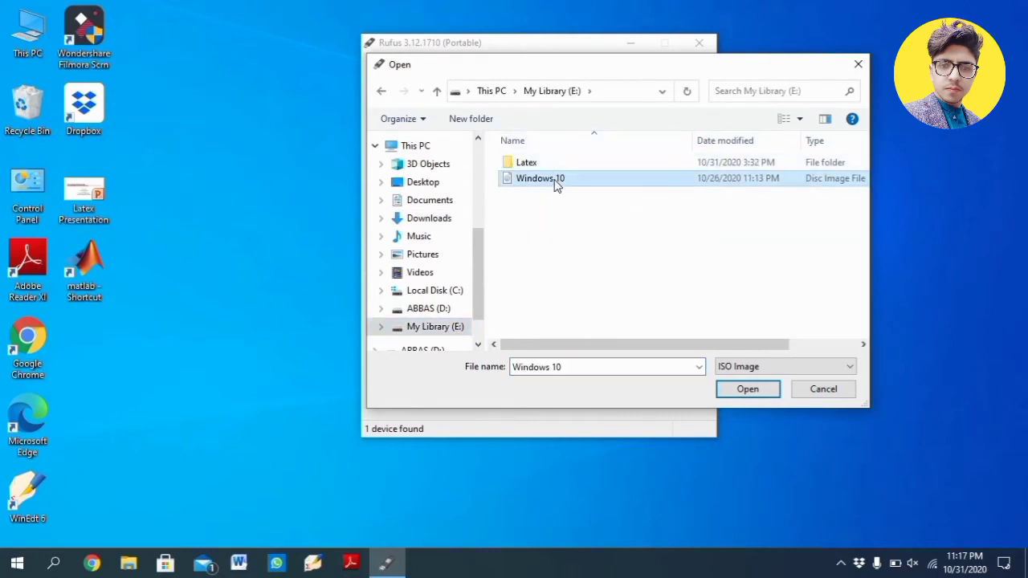
left_click(748, 392)
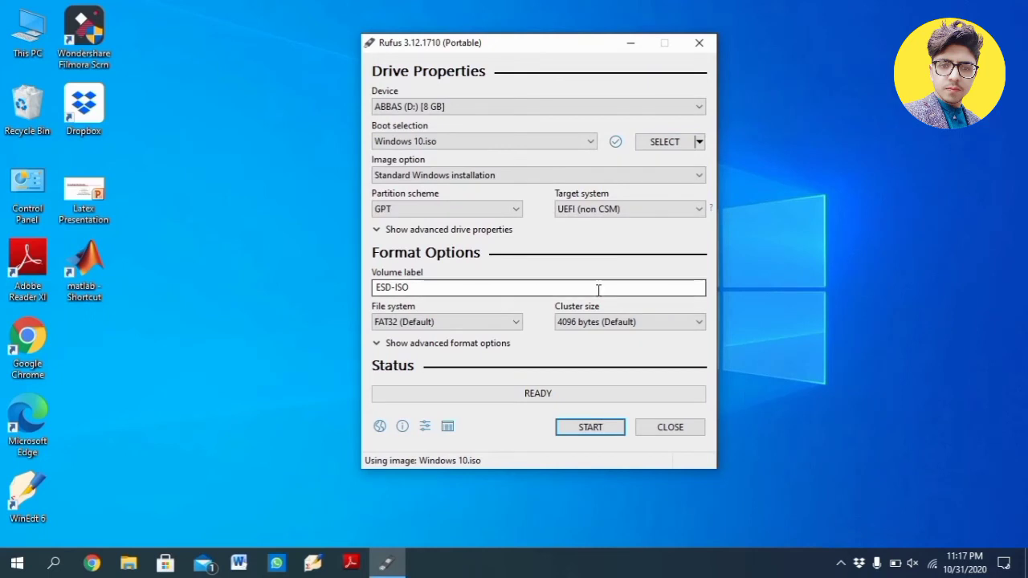
- Inspect Disk 0's partition style in Disk Management through This PC's management console, then close it
left_click(465, 208)
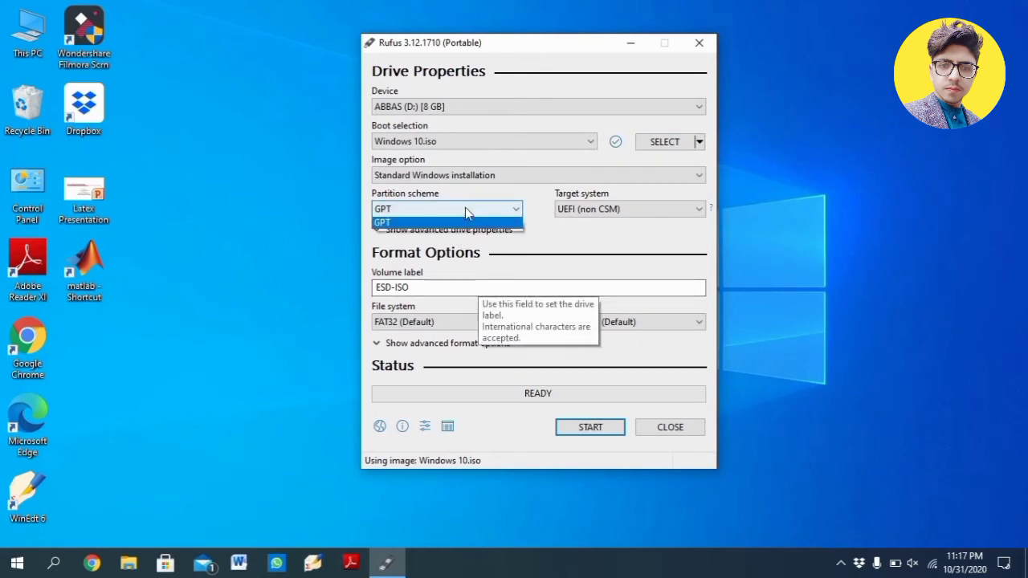
left_click(466, 209)
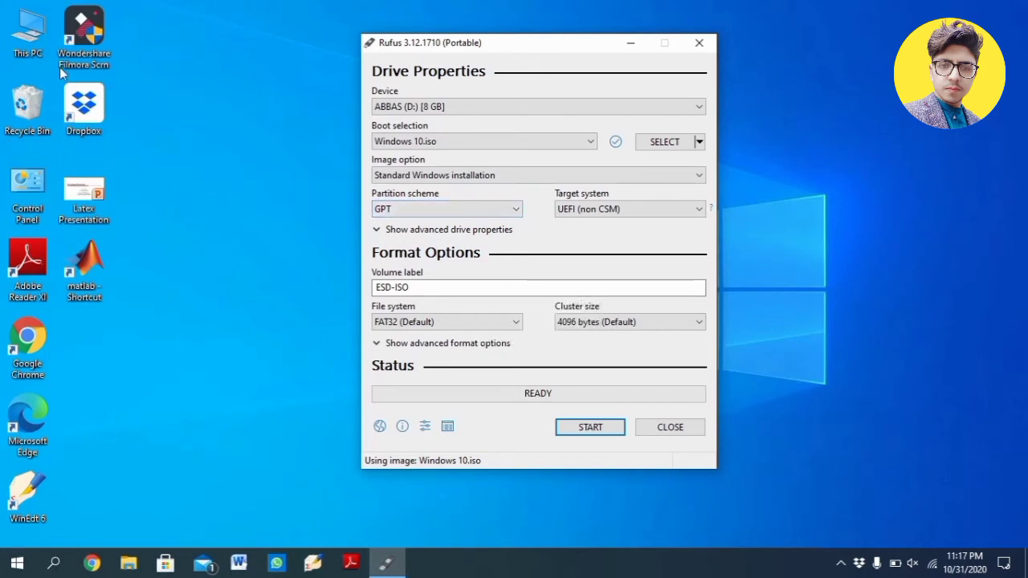
left_click(26, 42)
right_click(3, 41)
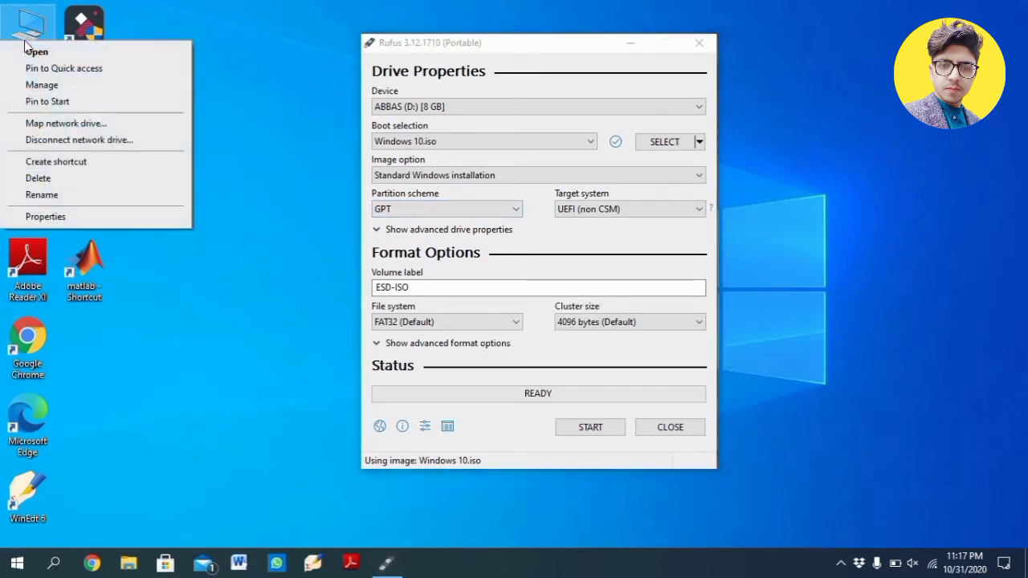
left_click(42, 85)
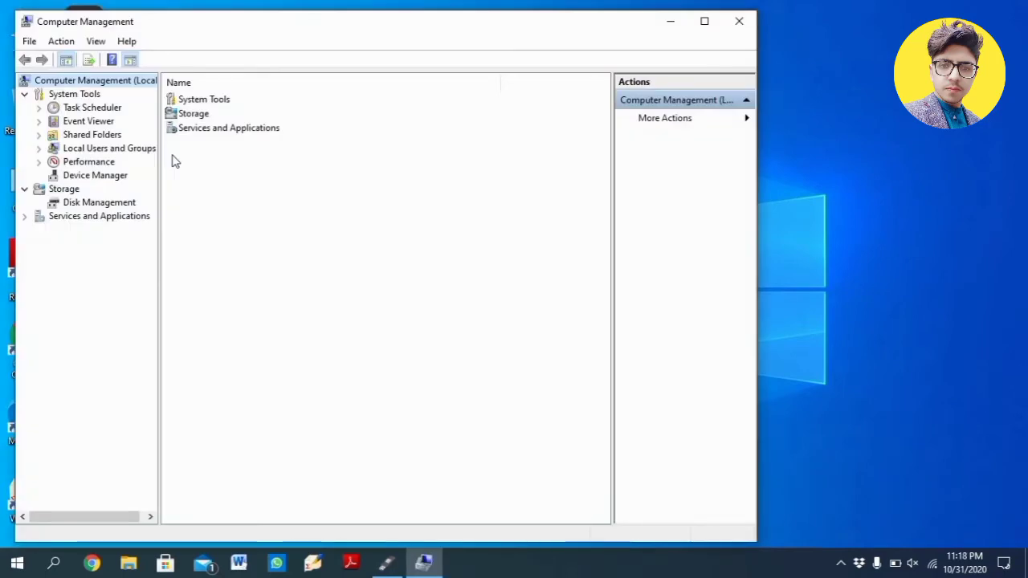
left_click(92, 204)
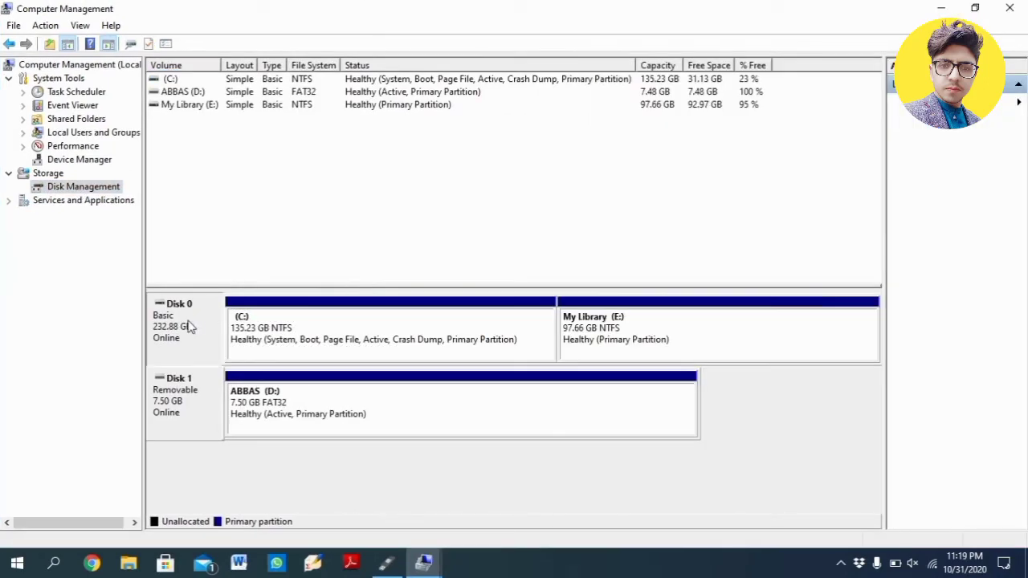
right_click(190, 325)
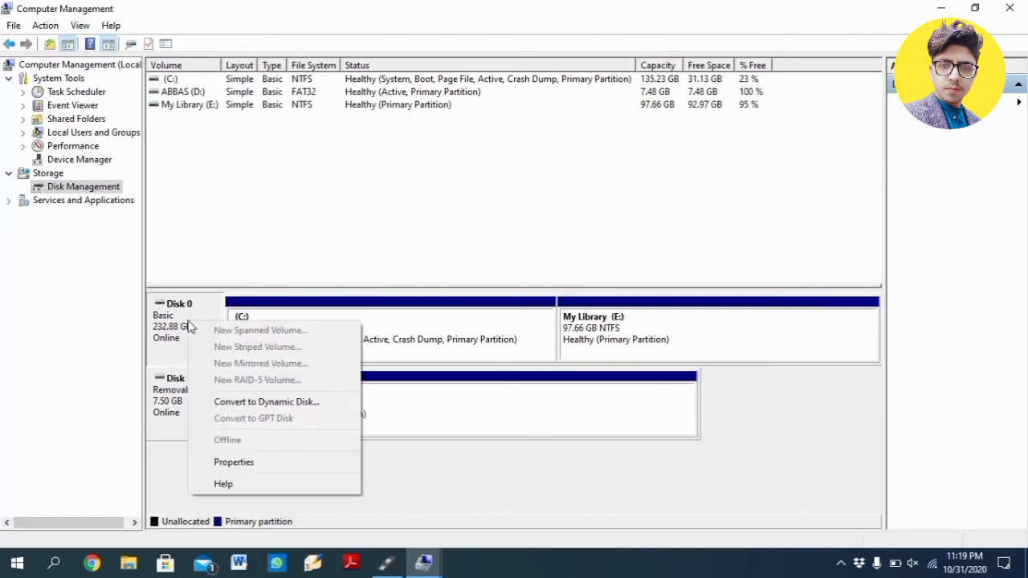
left_click(276, 465)
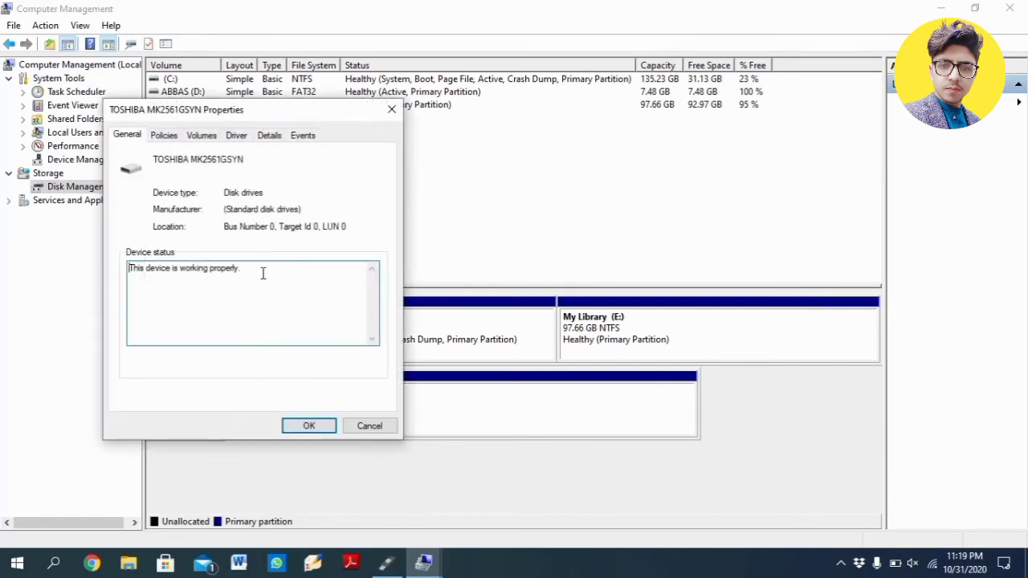
left_click(207, 137)
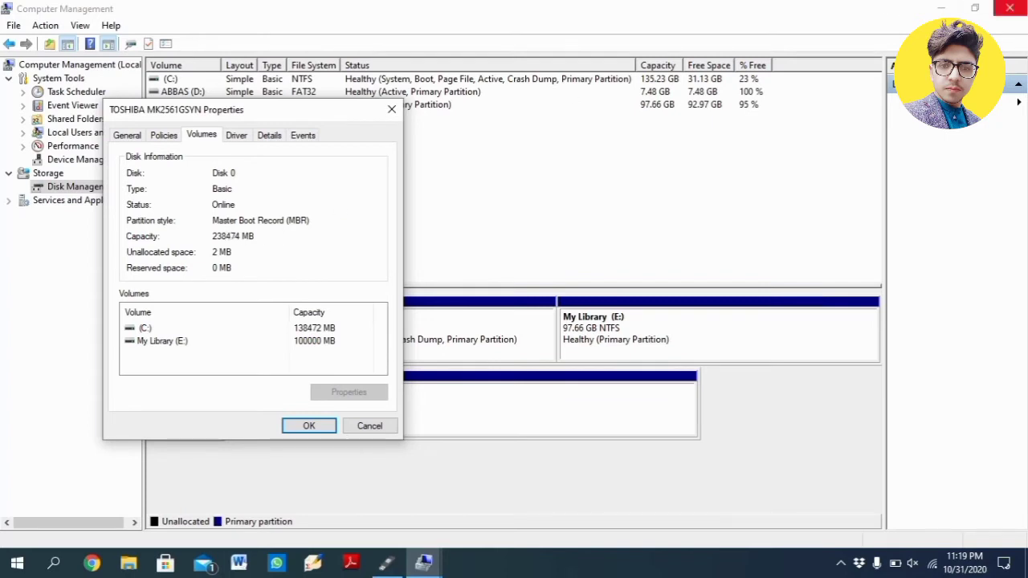
left_click(1011, 8)
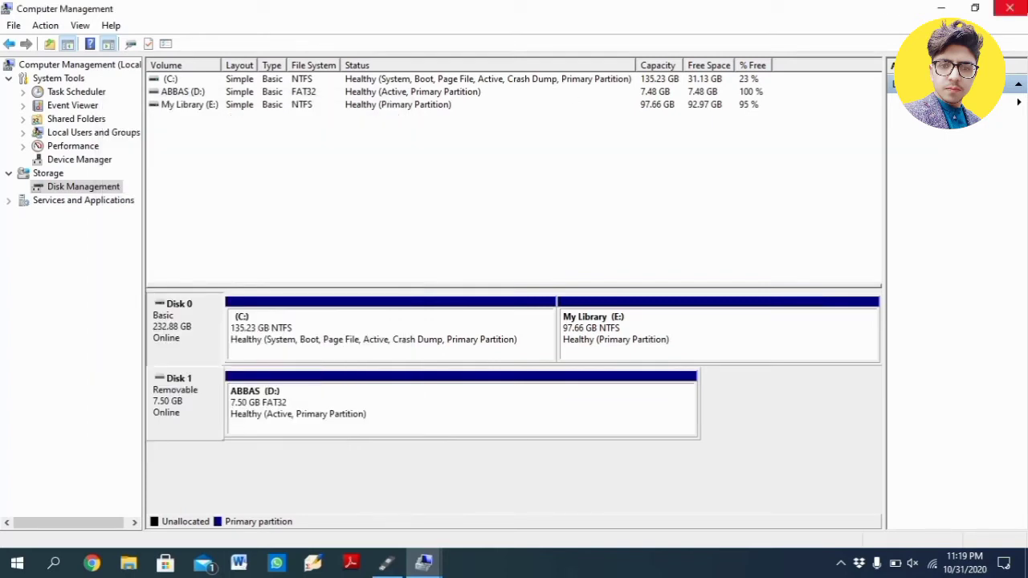
left_click(1011, 8)
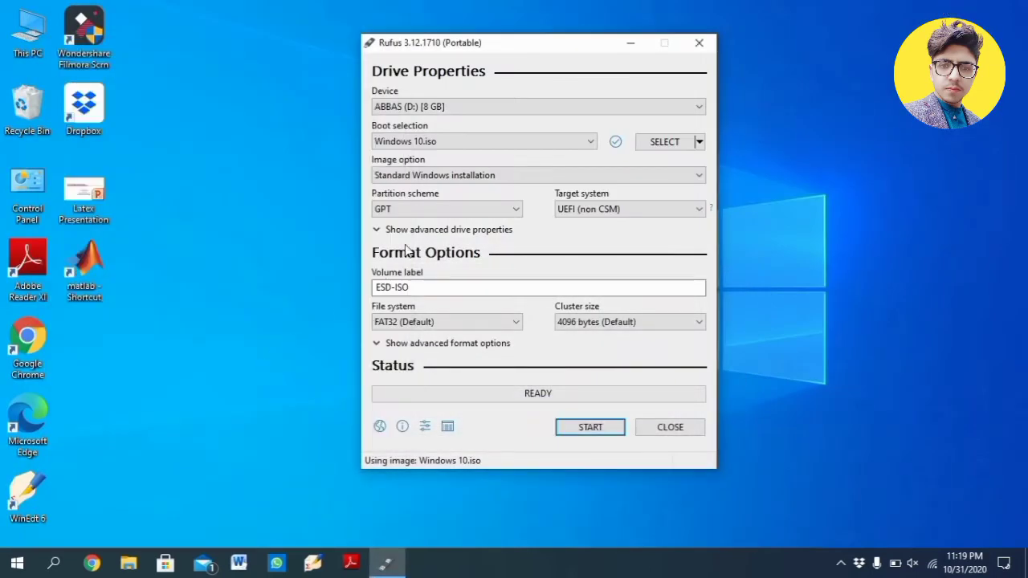
- Set the partition scheme to MBR and start writing the USB drive, accepting the data-destruction warning
left_click(488, 209)
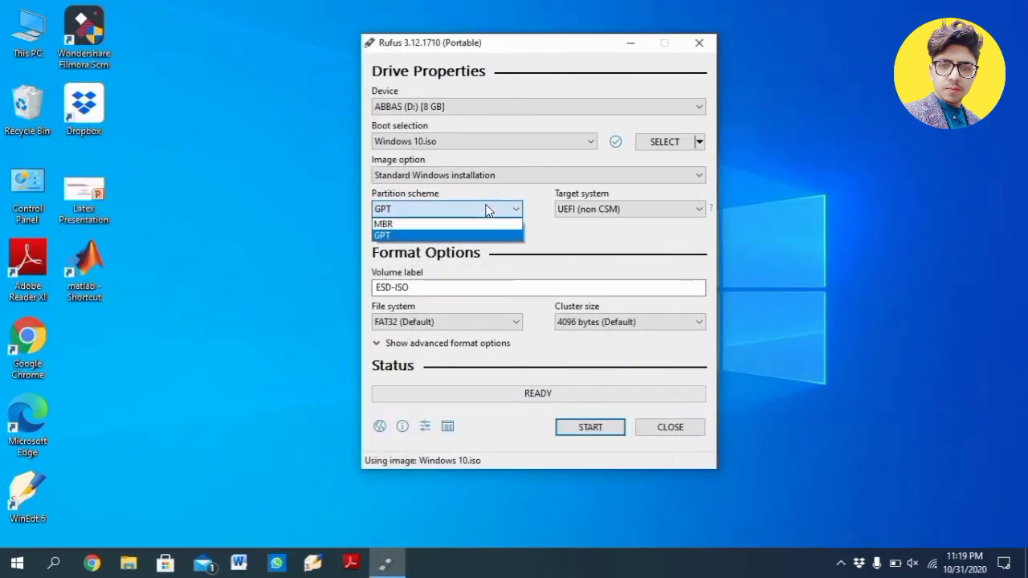
left_click(465, 225)
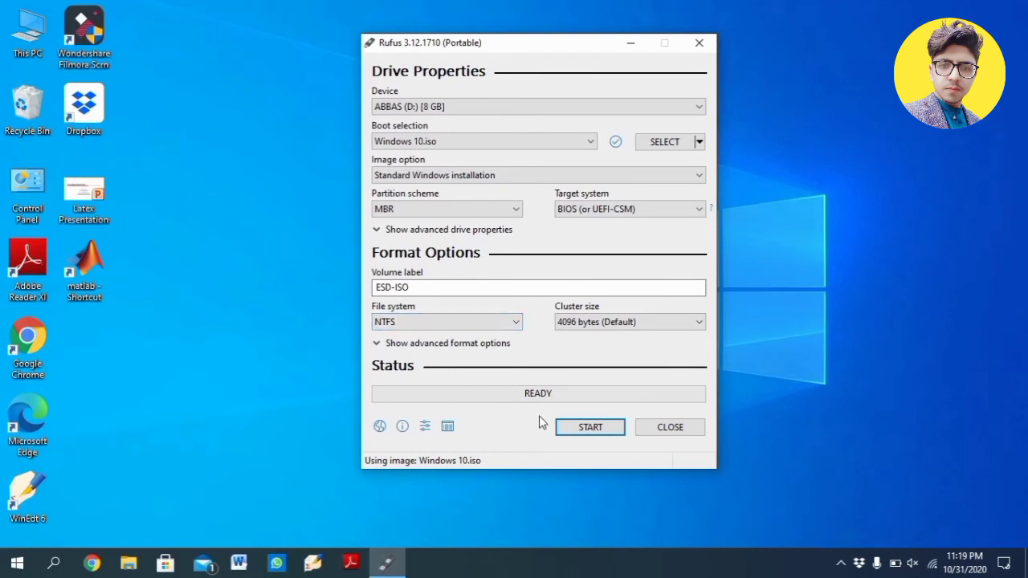
left_click(573, 430)
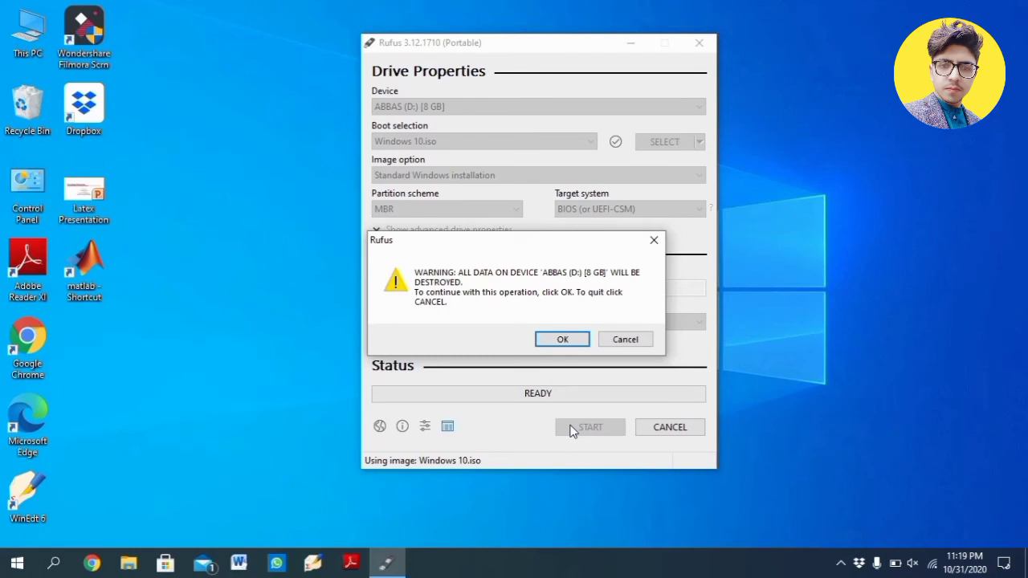
left_click(562, 340)
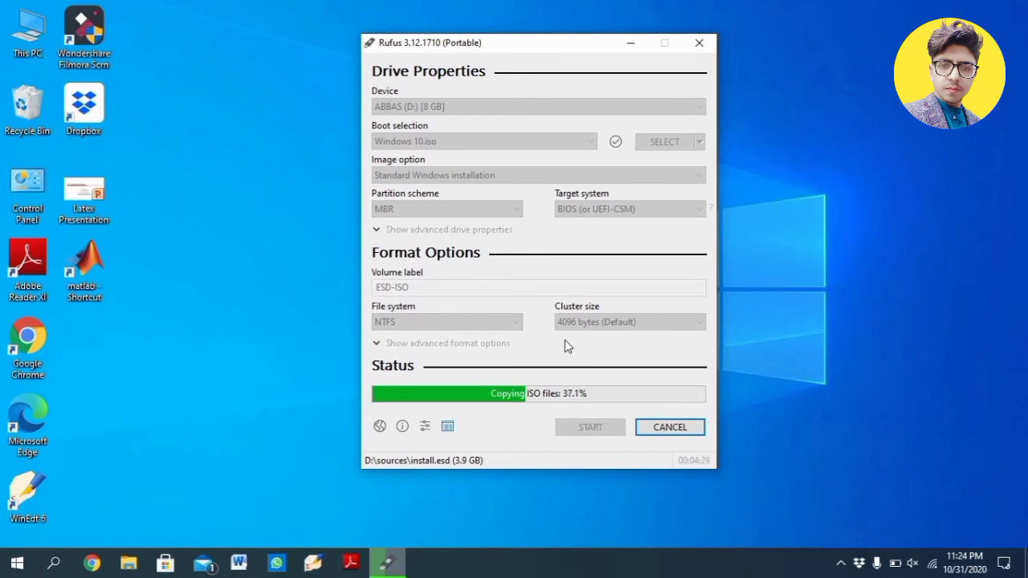
- Close Rufus and refresh the desktop twice
left_click(876, 311)
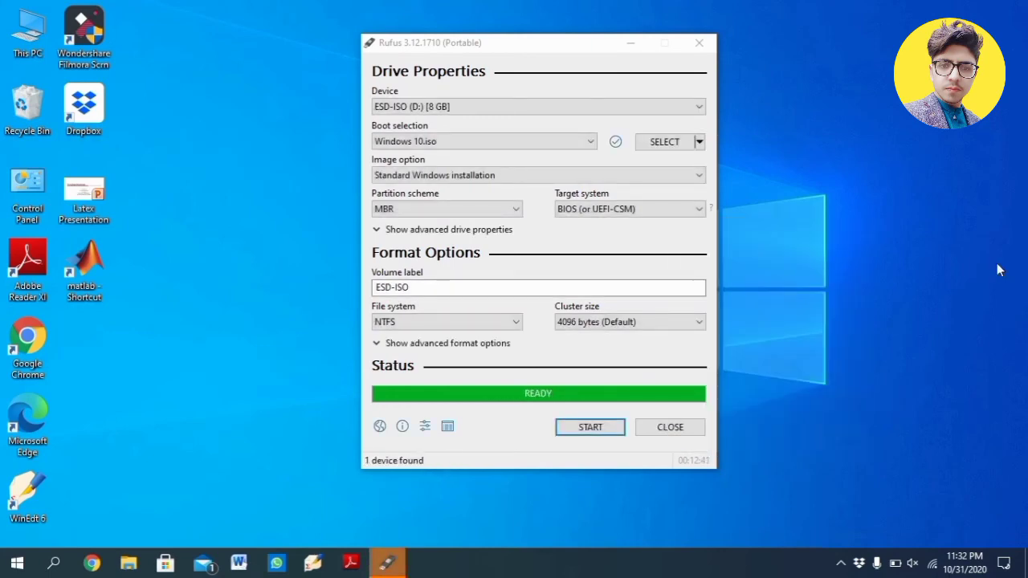
left_click(694, 428)
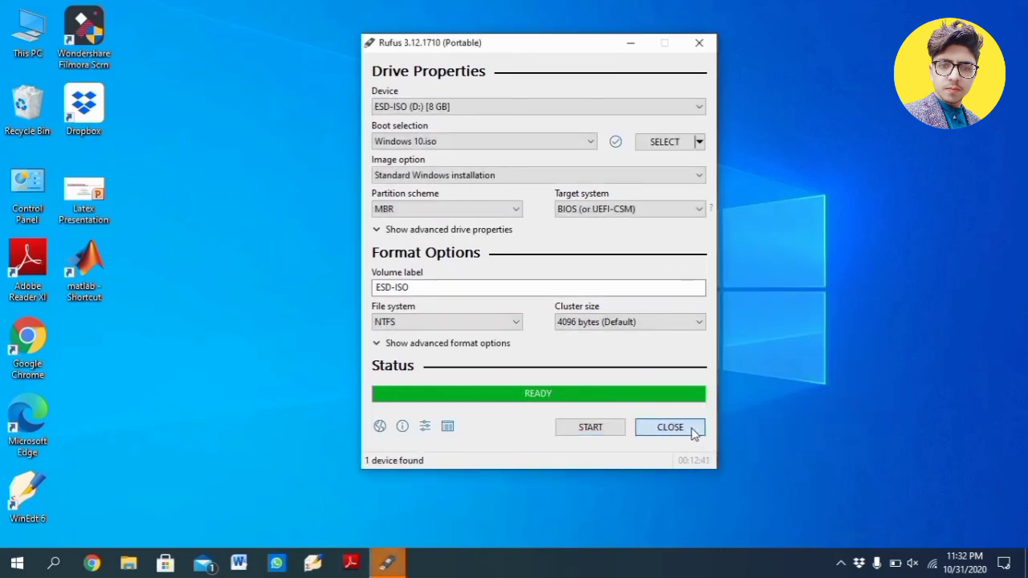
right_click(540, 303)
left_click(373, 347)
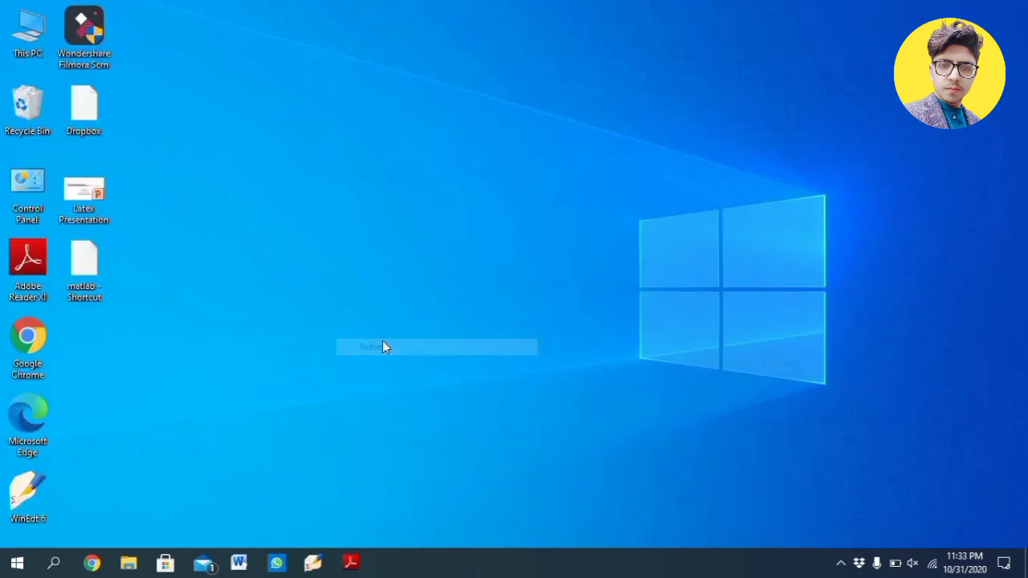
right_click(858, 111)
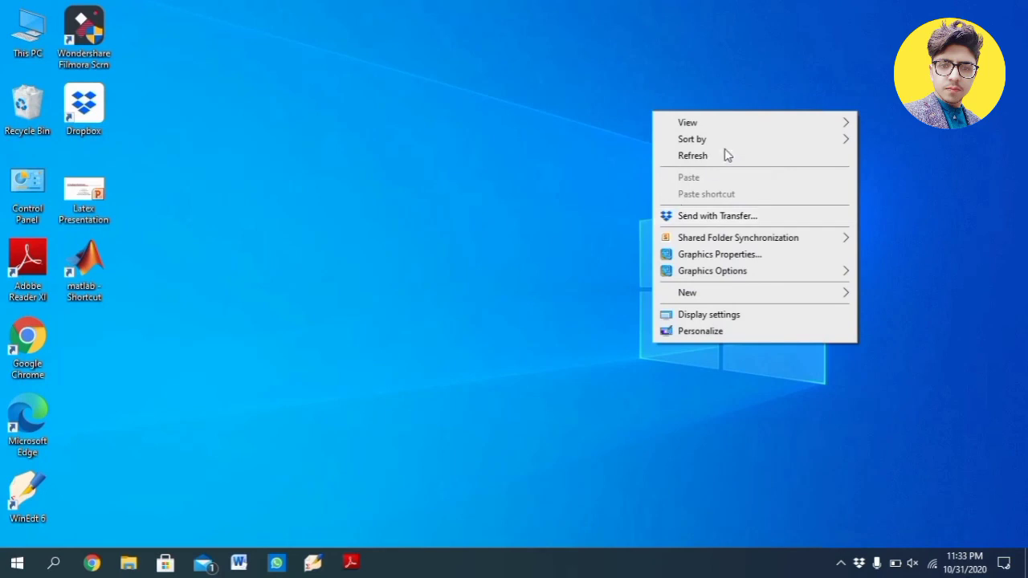
mouse_move(732, 148)
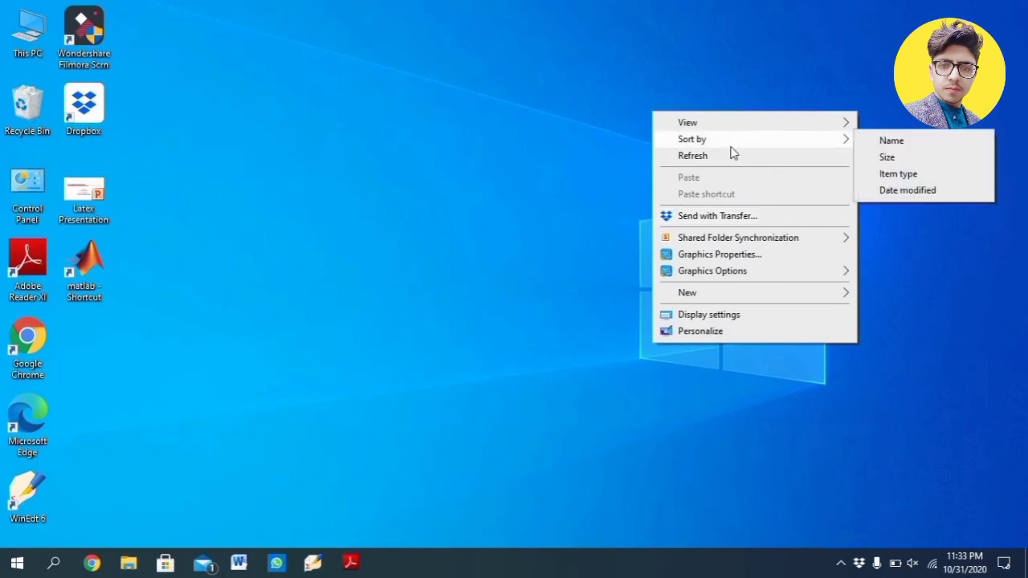
left_click(719, 158)
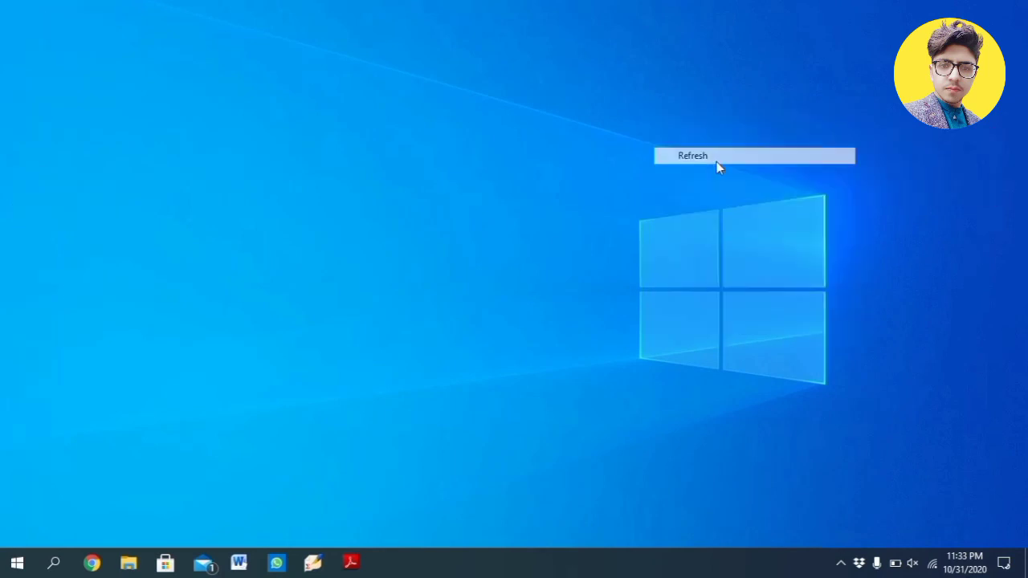